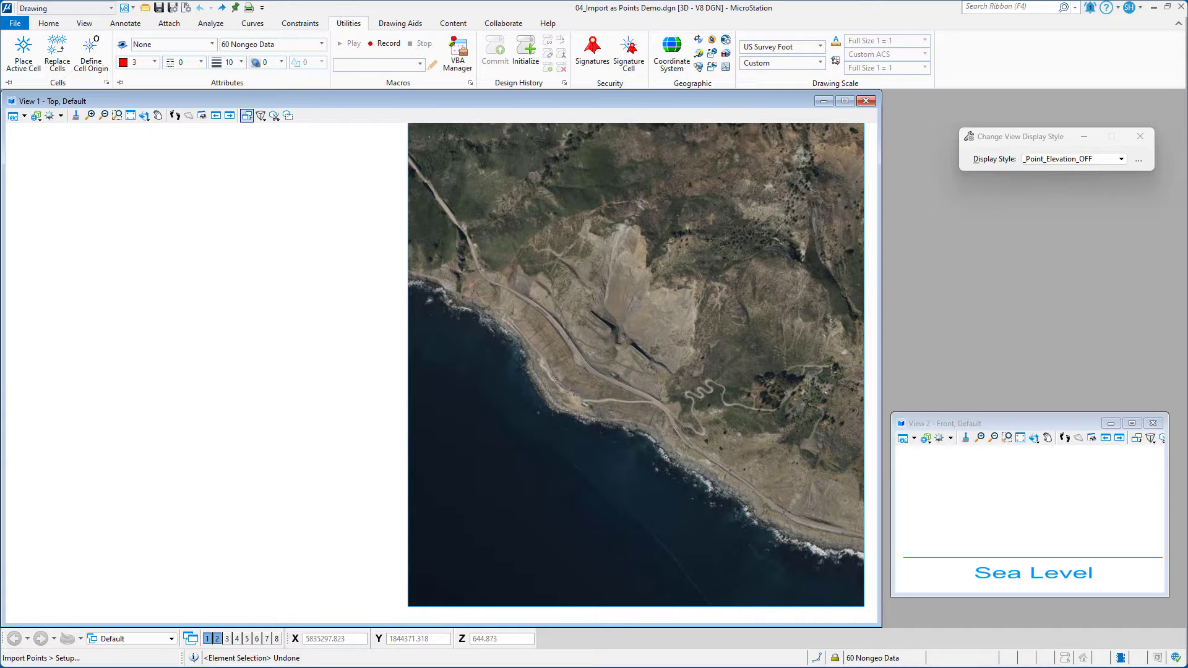
Step: Show GCP.xlsx's Northing, Easting and Elevation columns (B1:D17) for the 16 control points in Excel
key("alt+Tab")
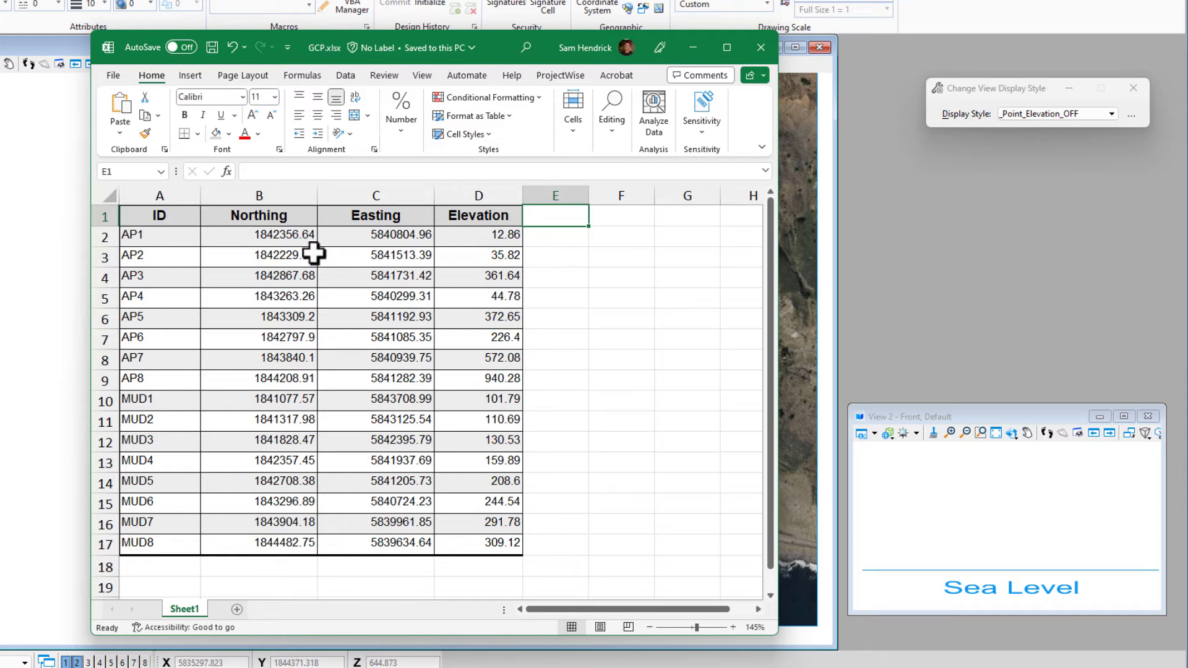
left_click_drag(268, 218, 464, 544)
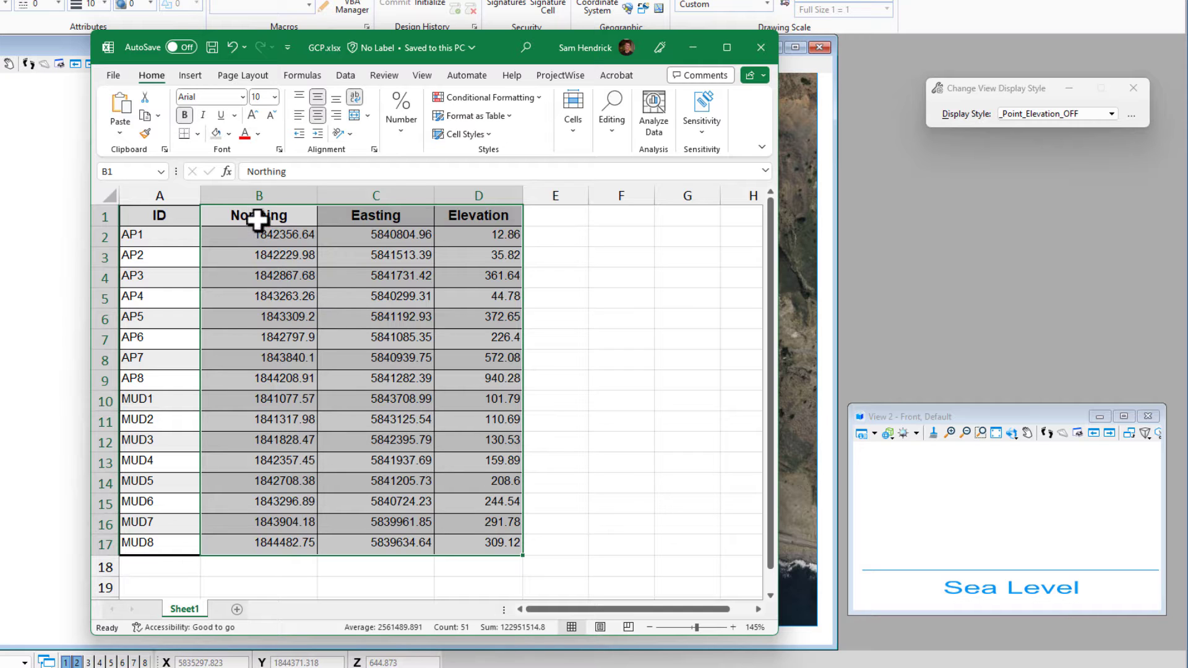
left_click(257, 217)
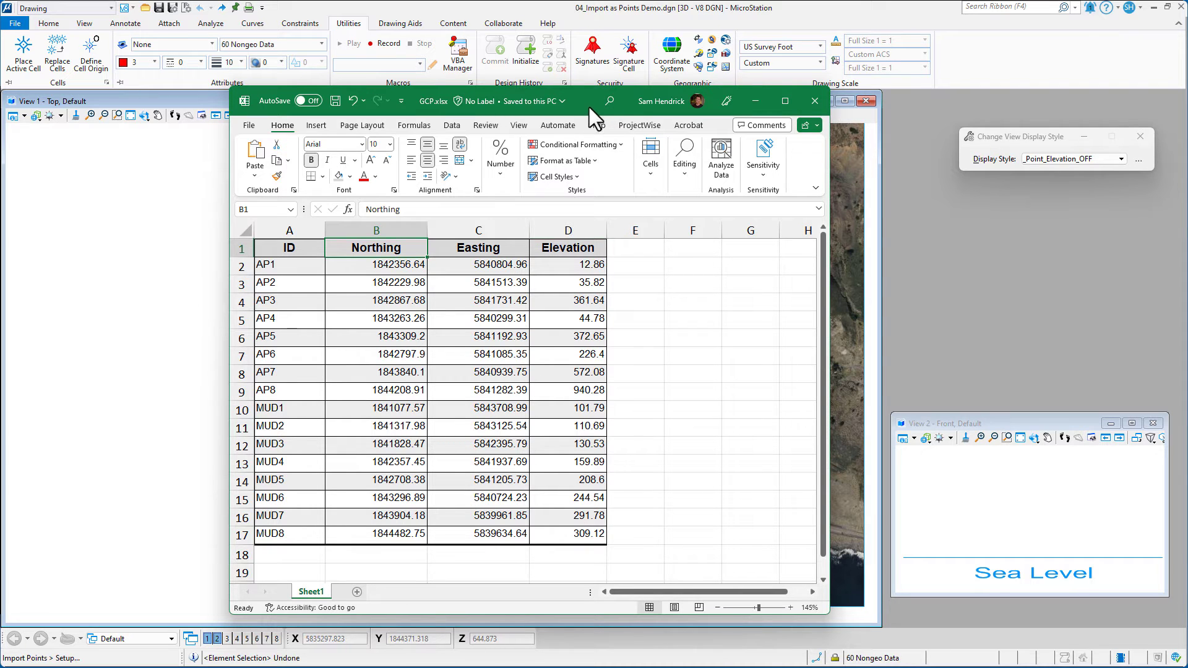
Step: Load the Import Points CE 3.1 VBA project through the VBA Manager in MicroStation
key("alt+Tab")
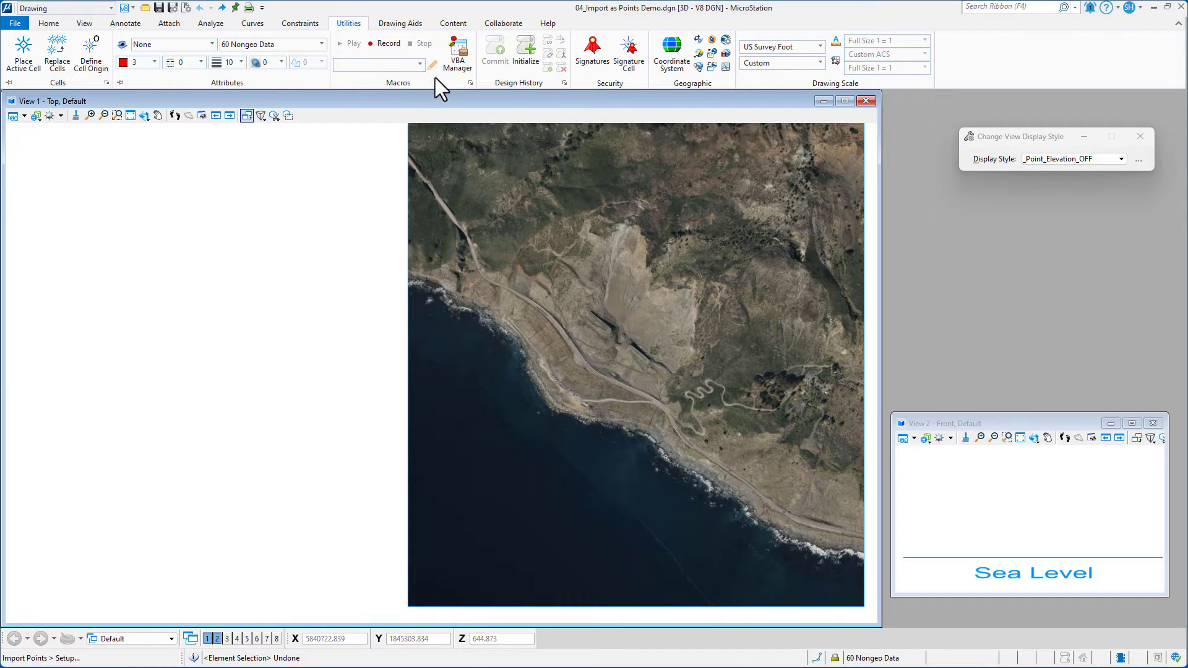
left_click(456, 47)
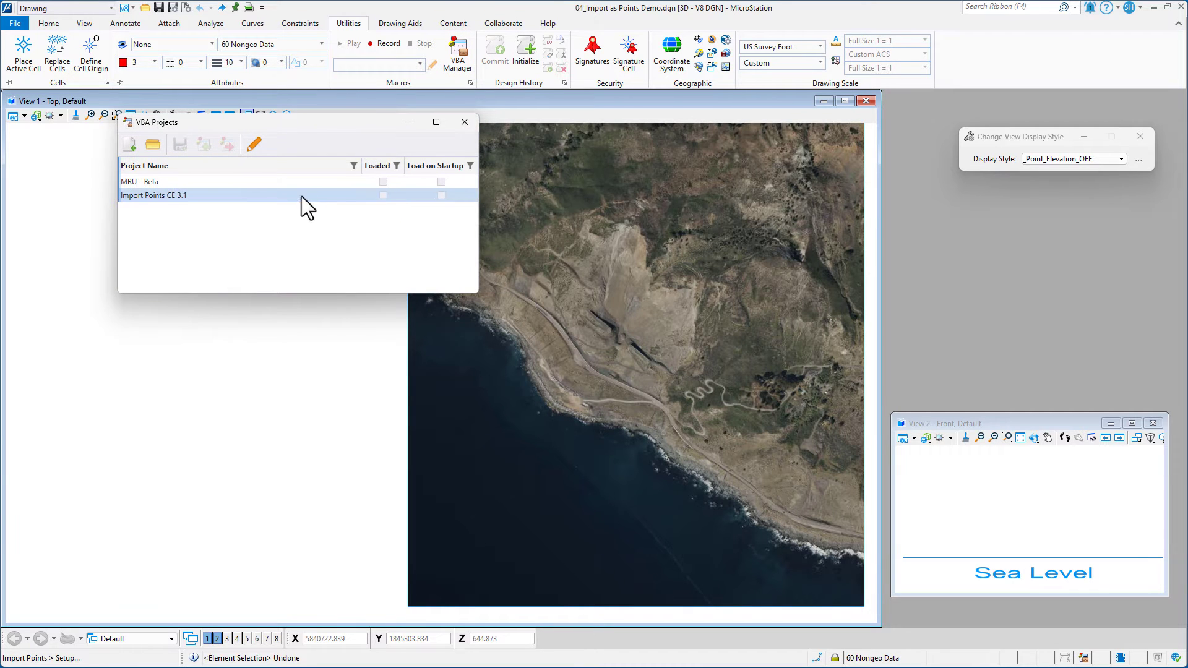
left_click(383, 195)
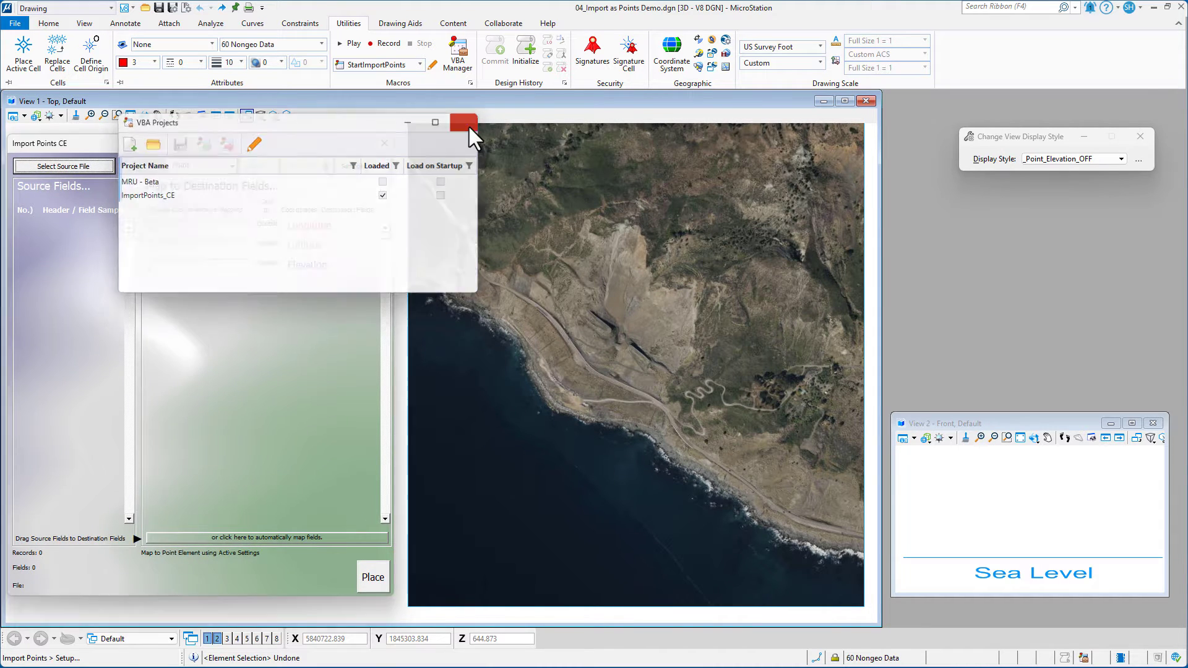
left_click(469, 127)
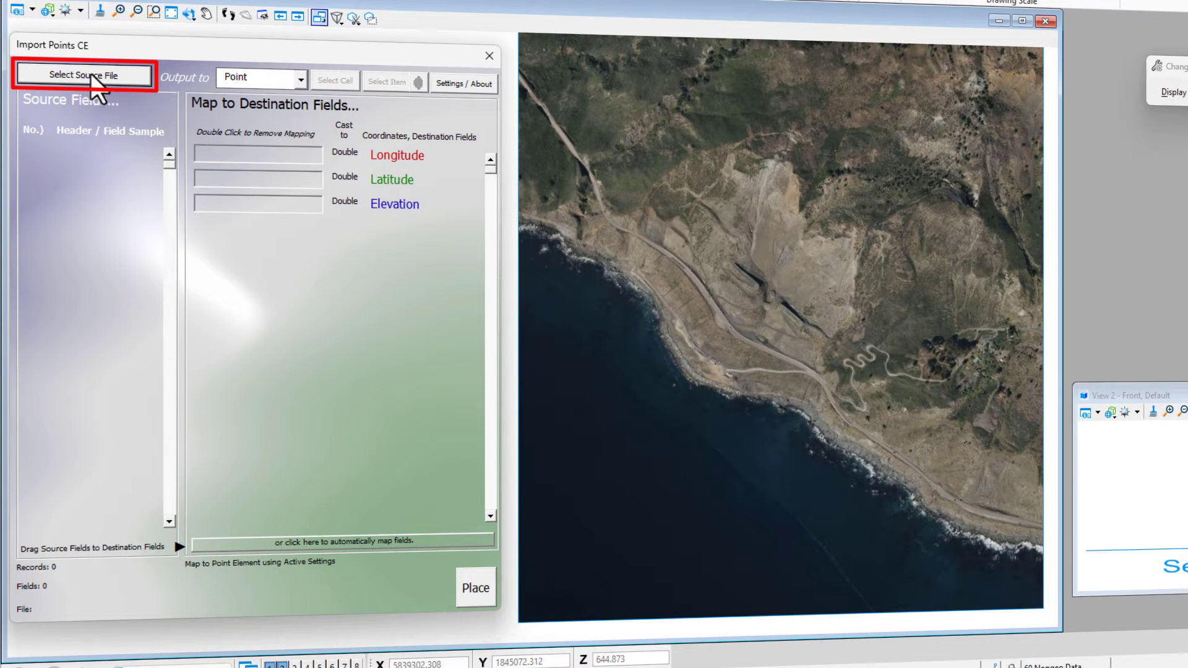
Step: Choose 04_Demo GCP.csv as the import source file, listing its 16 records
left_click(93, 75)
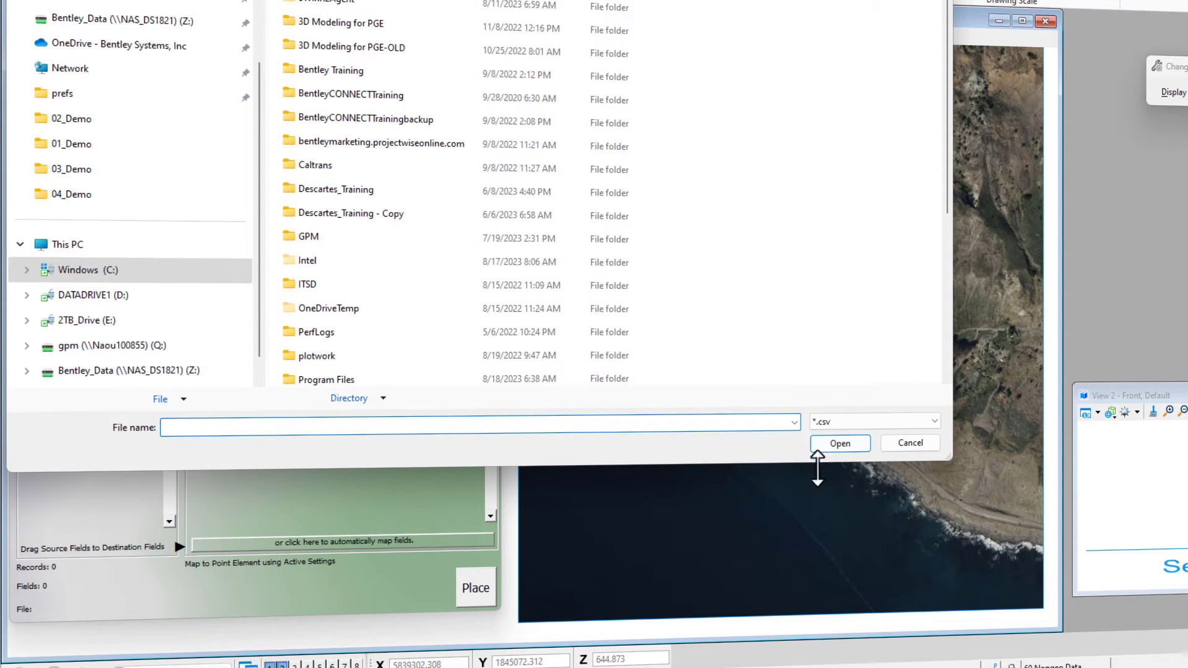
left_click(795, 423)
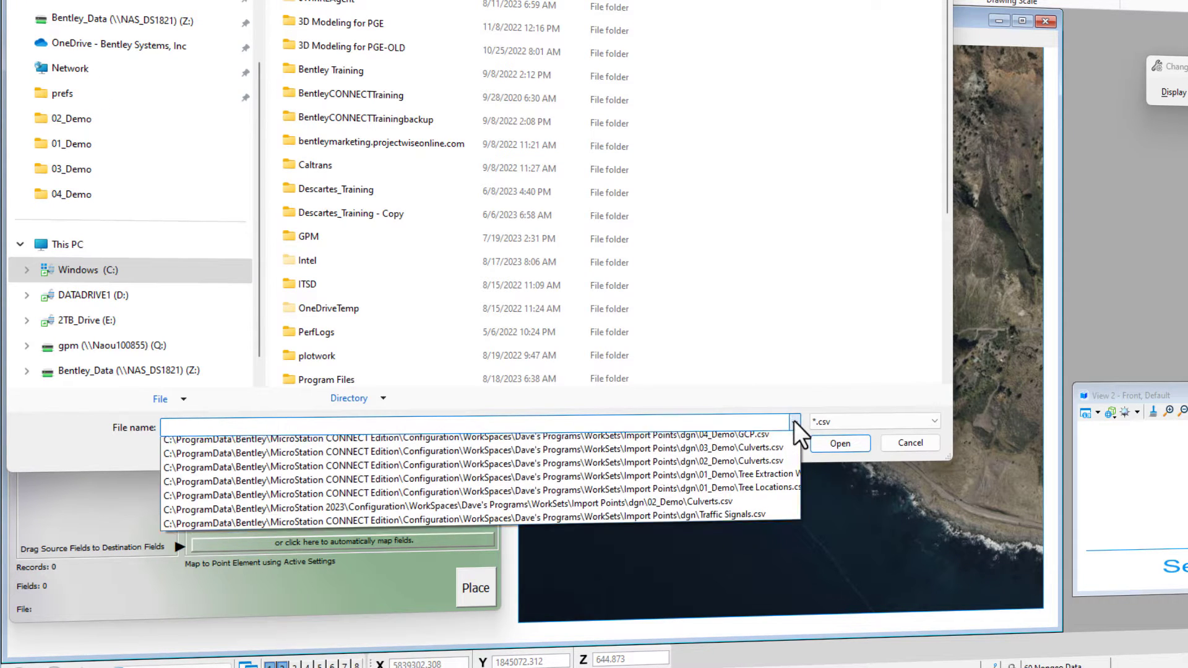
left_click(740, 439)
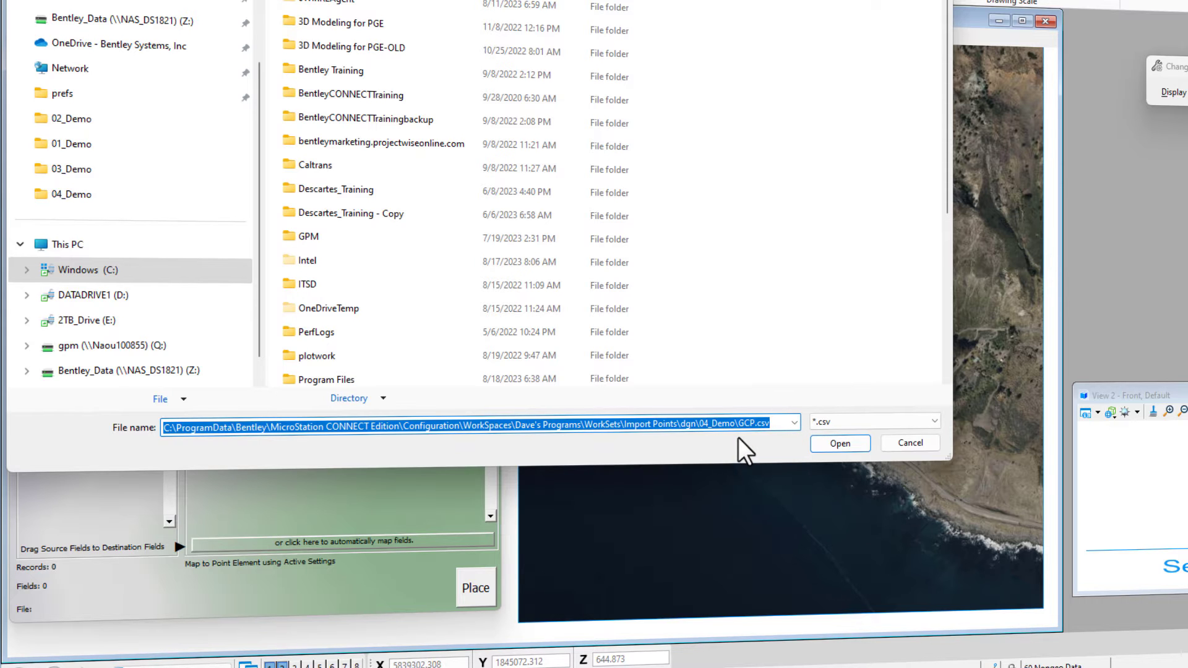
left_click(830, 449)
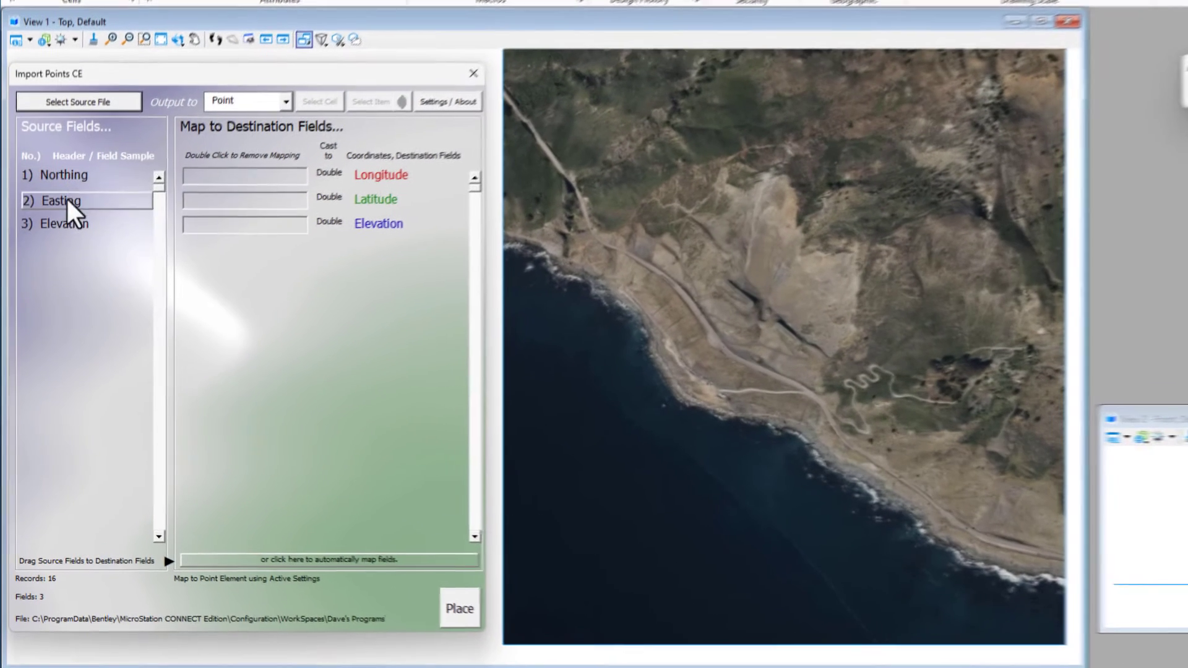
left_click(53, 225)
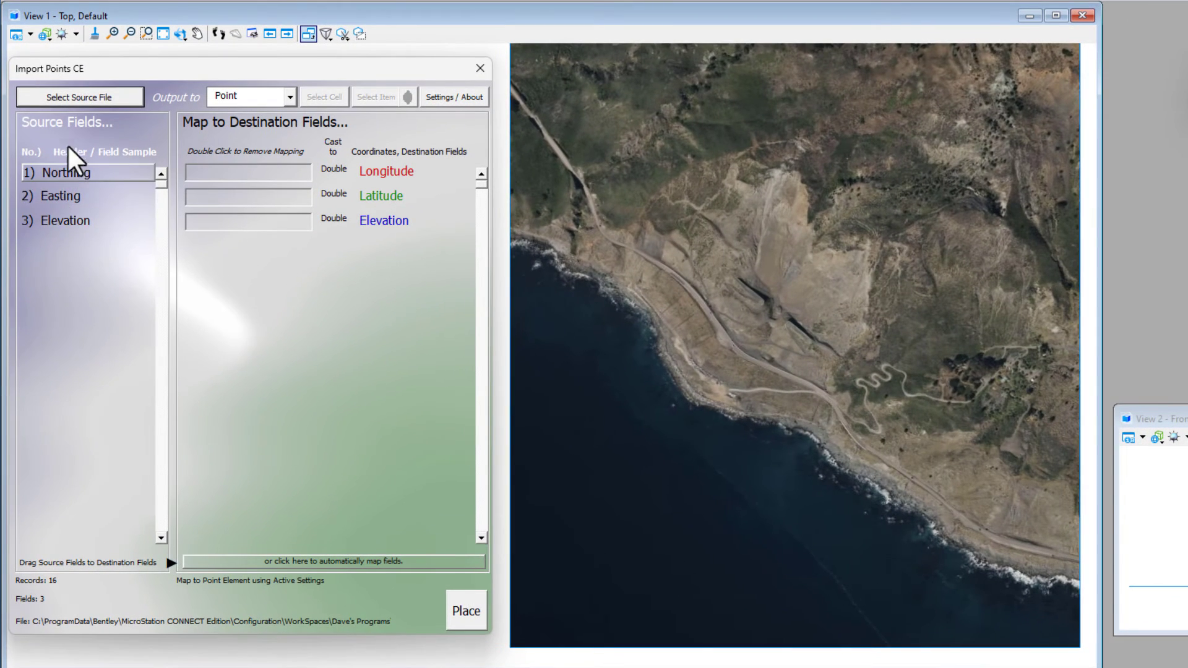
left_click(239, 96)
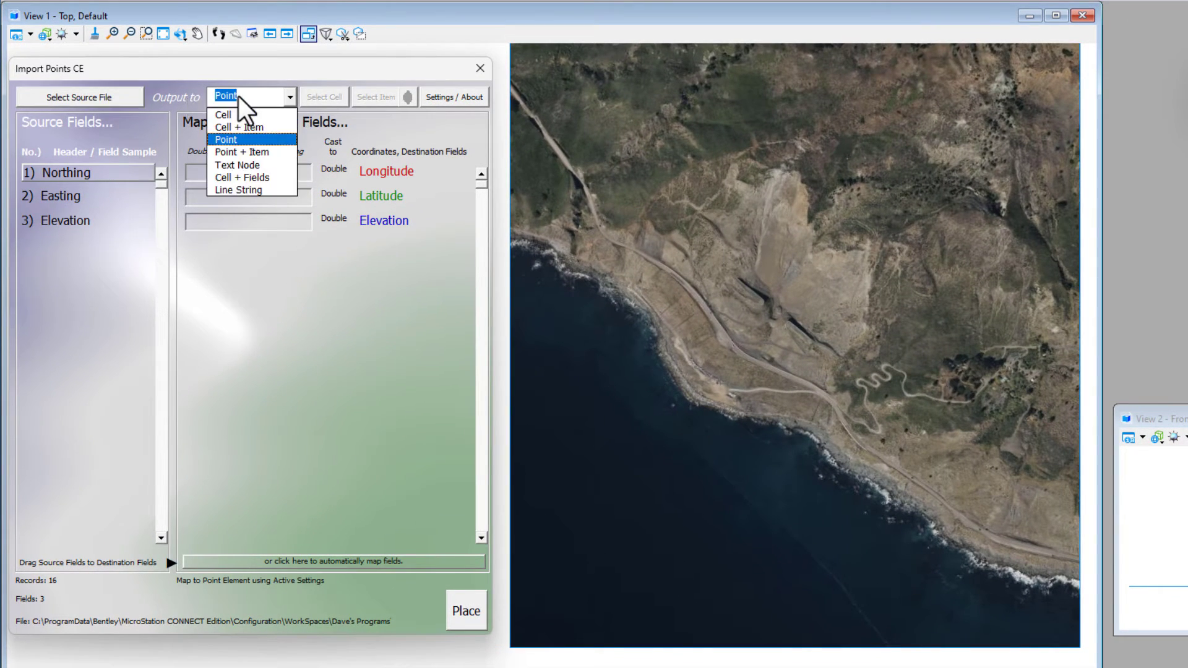
left_click(226, 140)
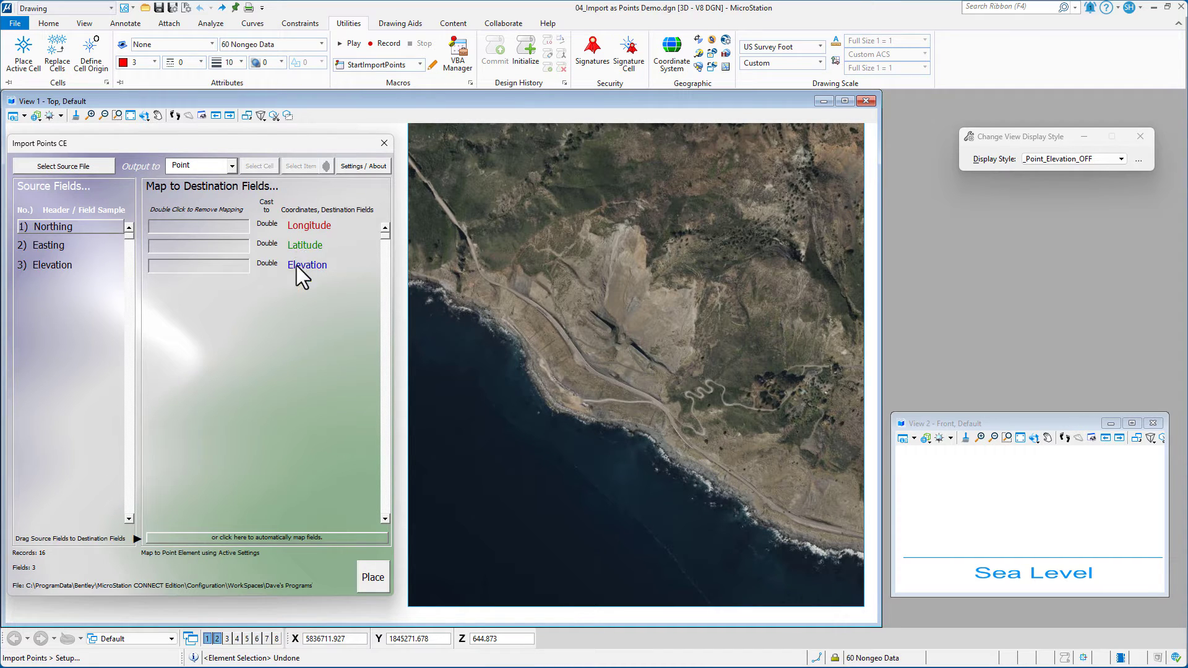
Step: Uncheck 'Coordinates are in Latitude, Longitude and Elevation' in the import settings
left_click(358, 164)
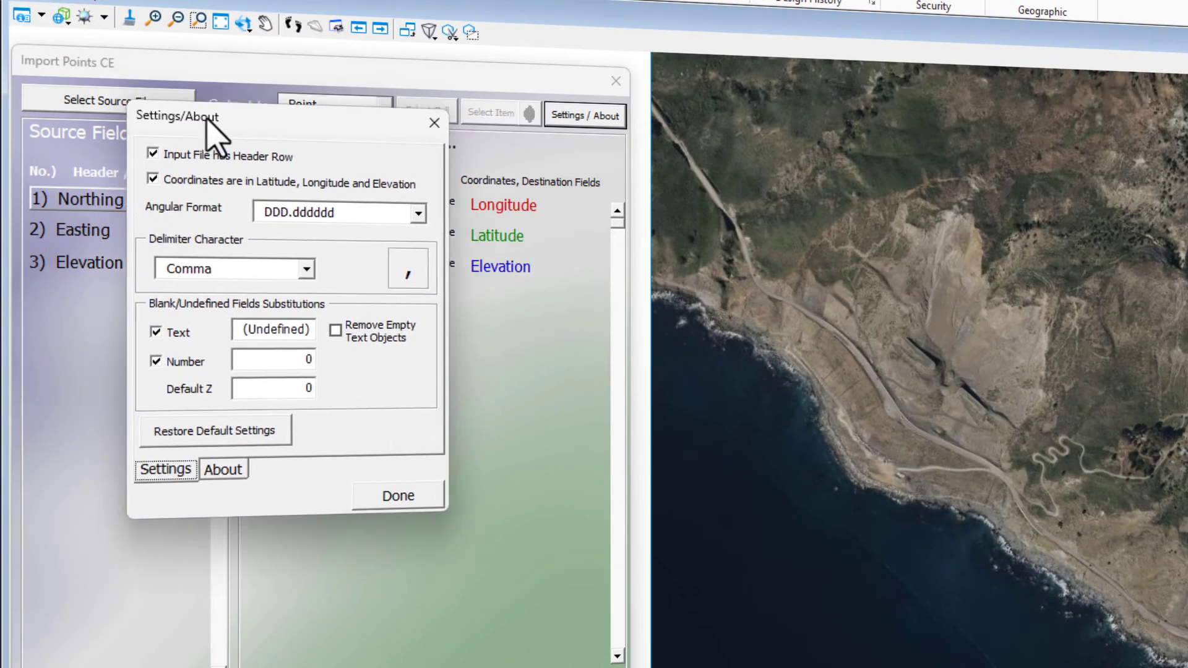
left_click_drag(211, 130, 287, 150)
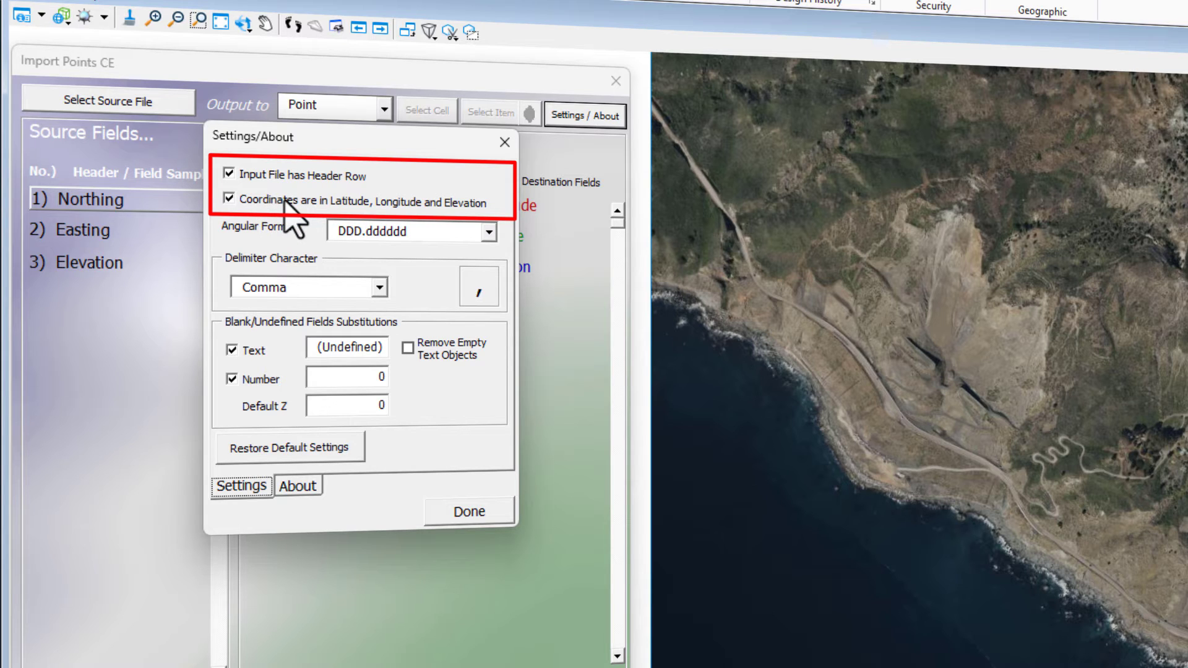
left_click(284, 201)
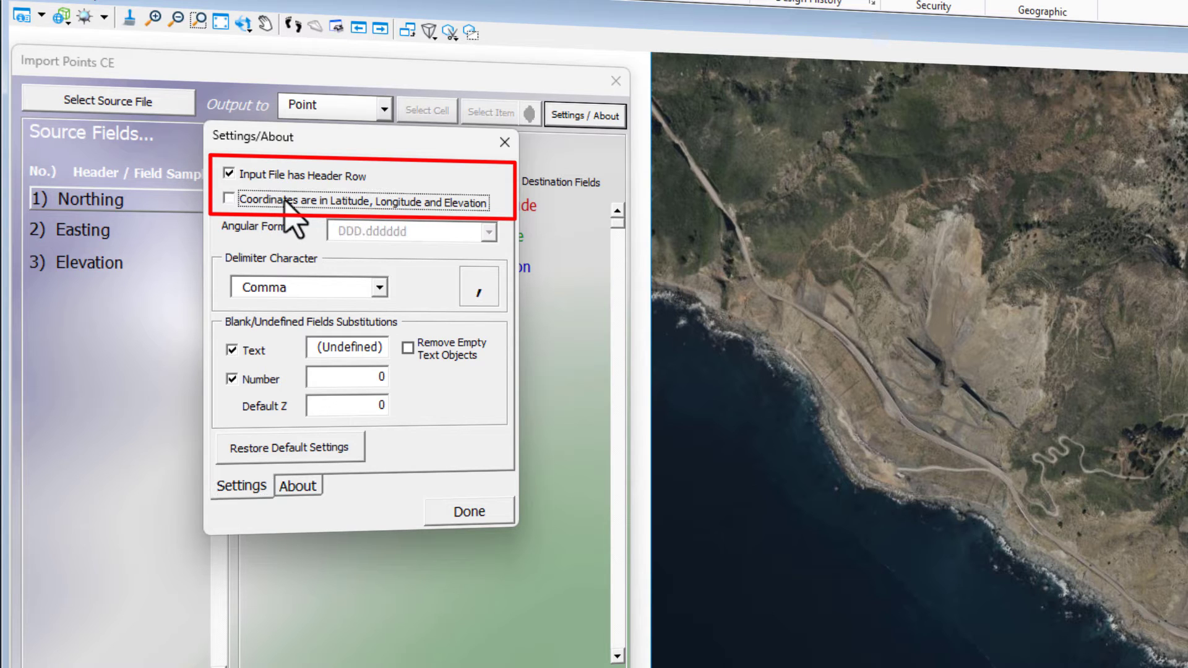
left_click(467, 514)
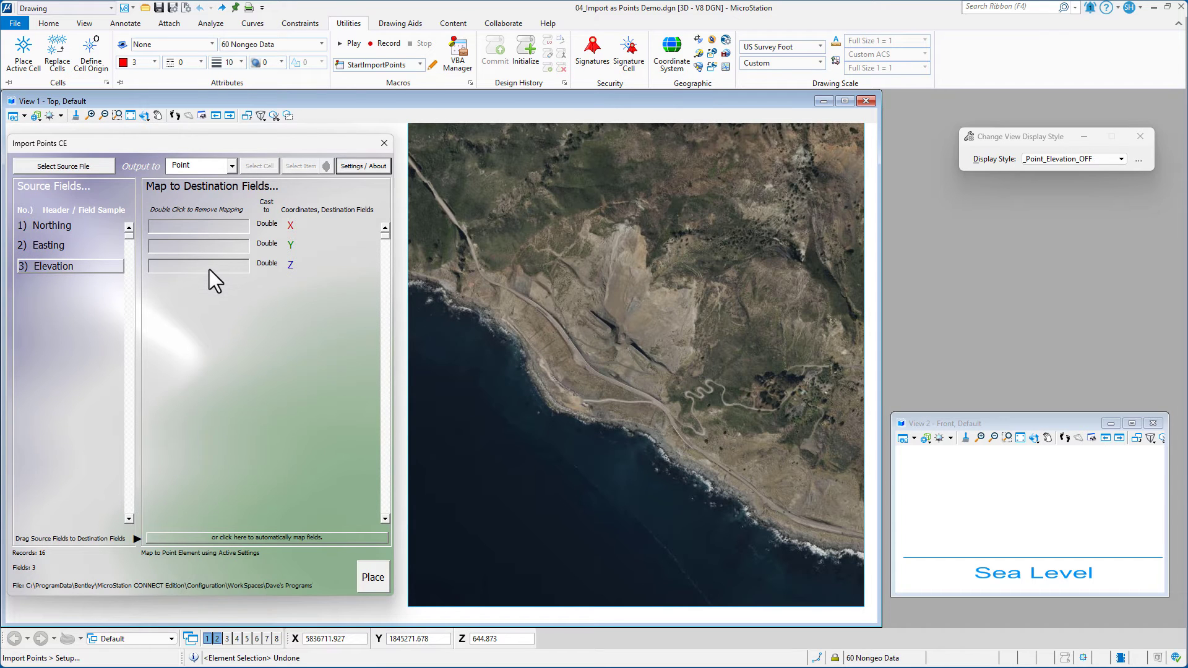
Step: Map Easting to X, Northing to Y and Elevation to Z in Import Points CE
left_click_drag(74, 266, 221, 267)
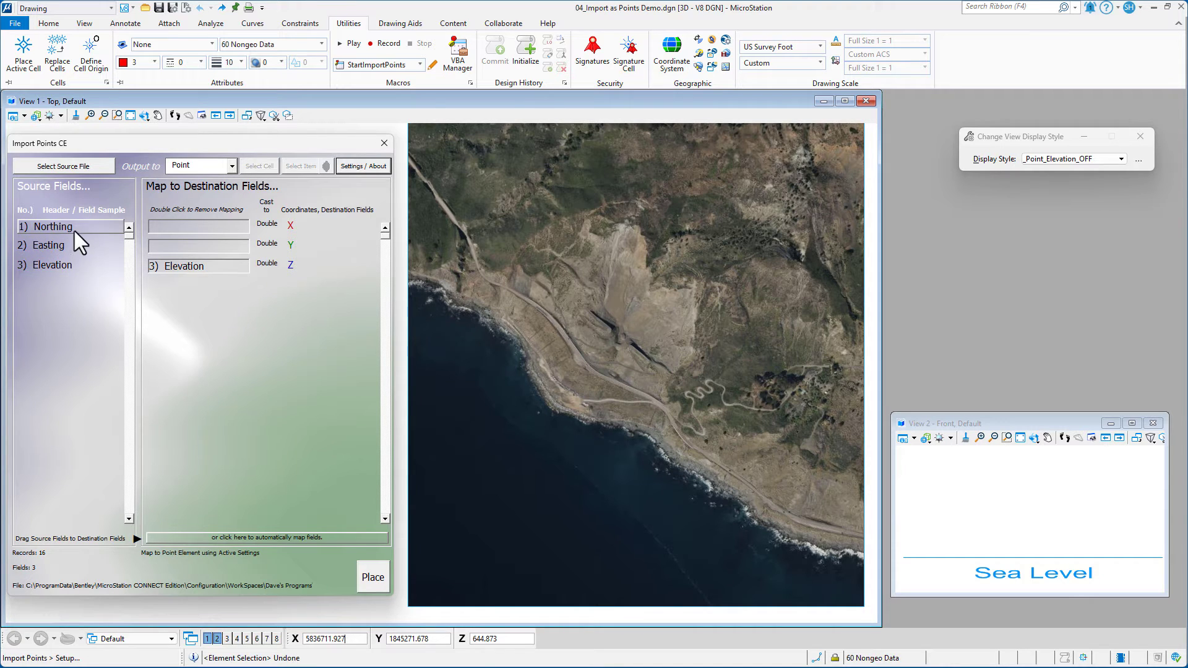
left_click_drag(73, 265, 158, 304)
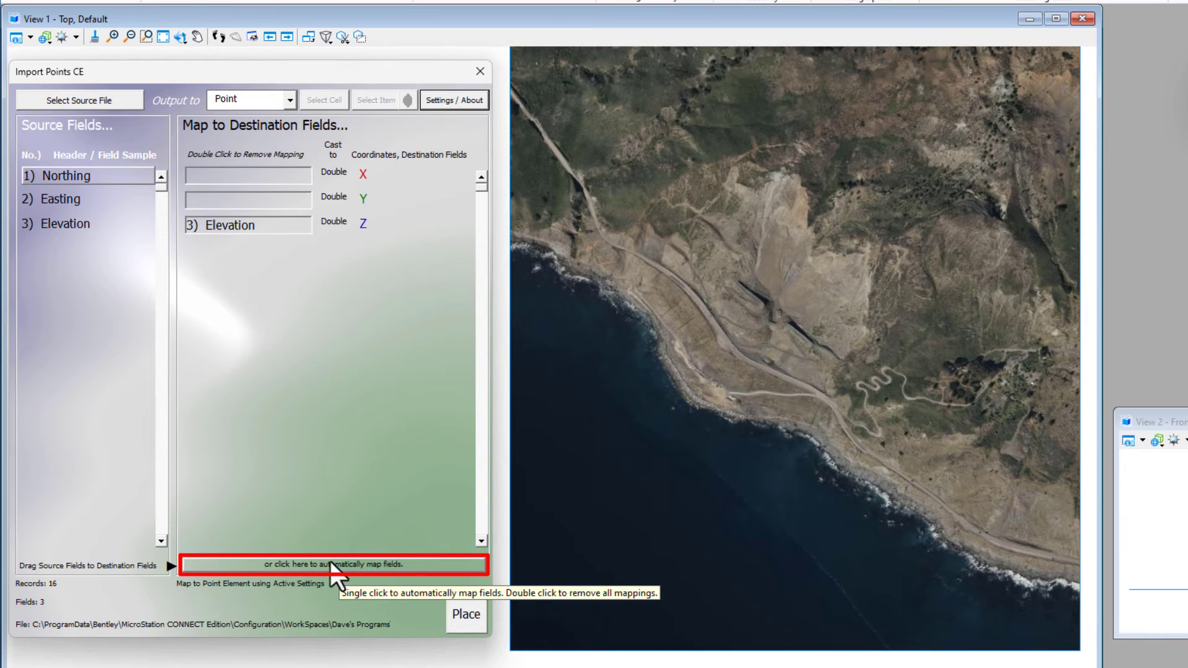
left_click(331, 564)
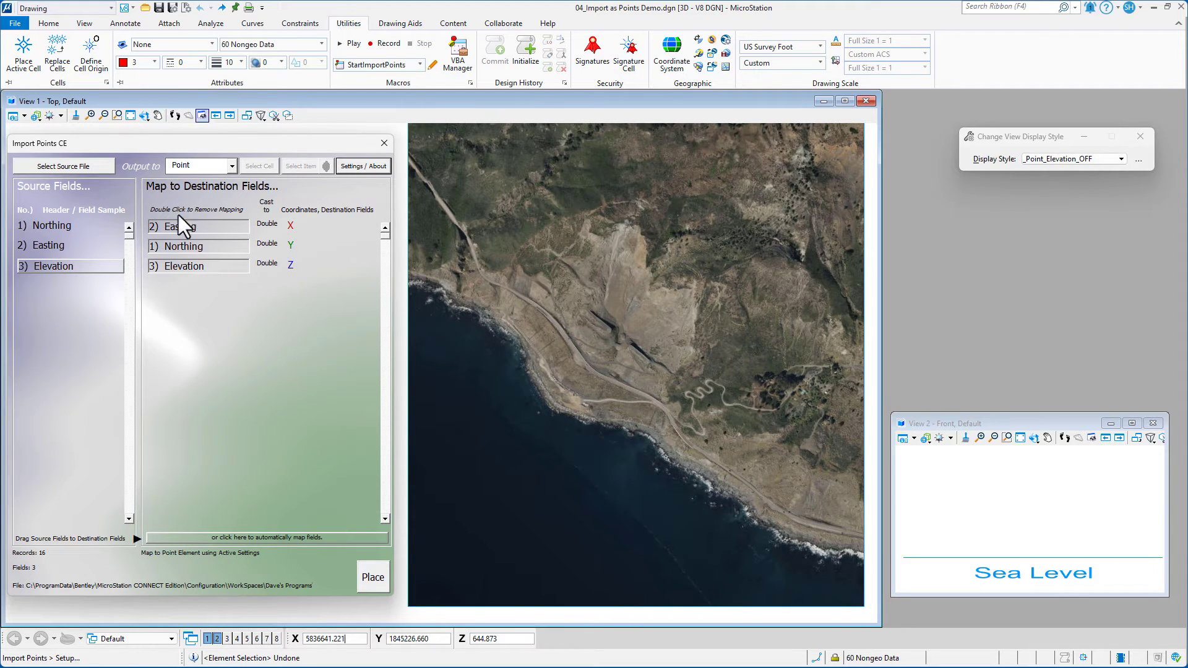
left_click(77, 258)
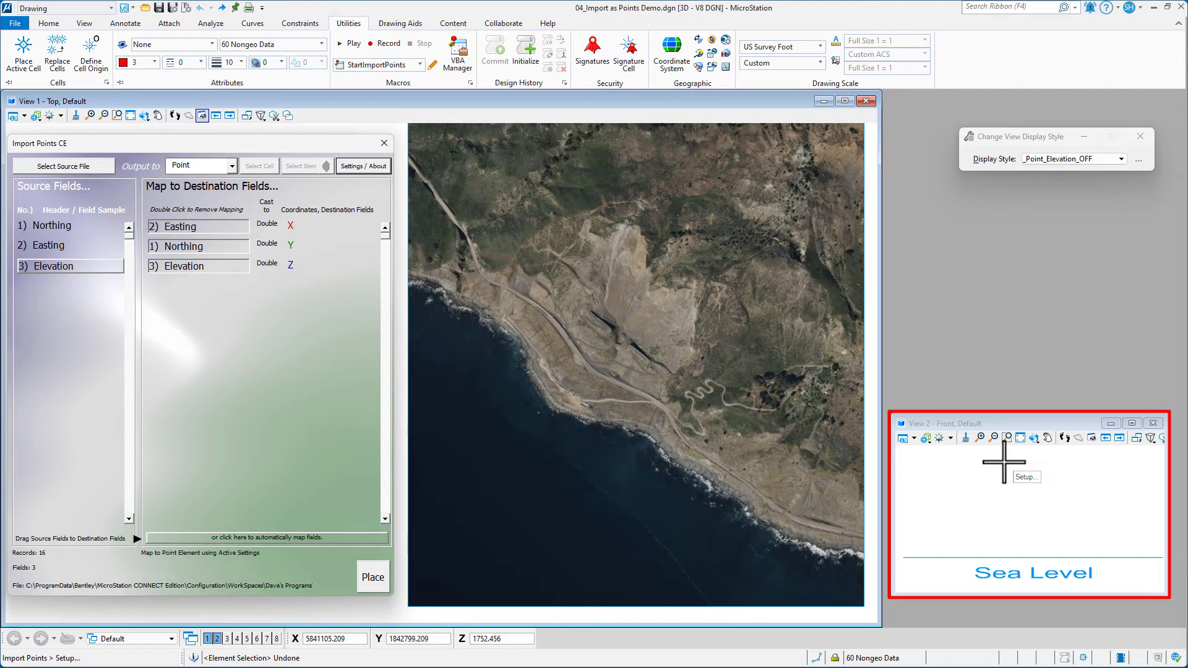
Step: Place the 16 GCP.csv survey points, then close the Import Points CE dialog
left_click(373, 578)
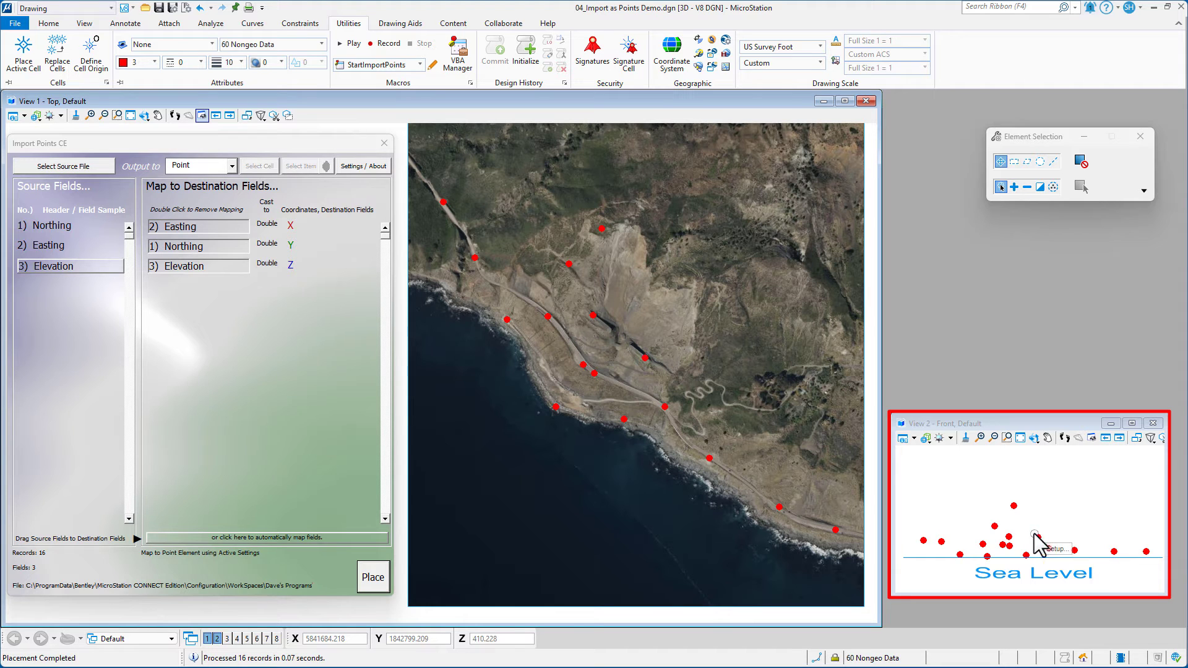
left_click(384, 144)
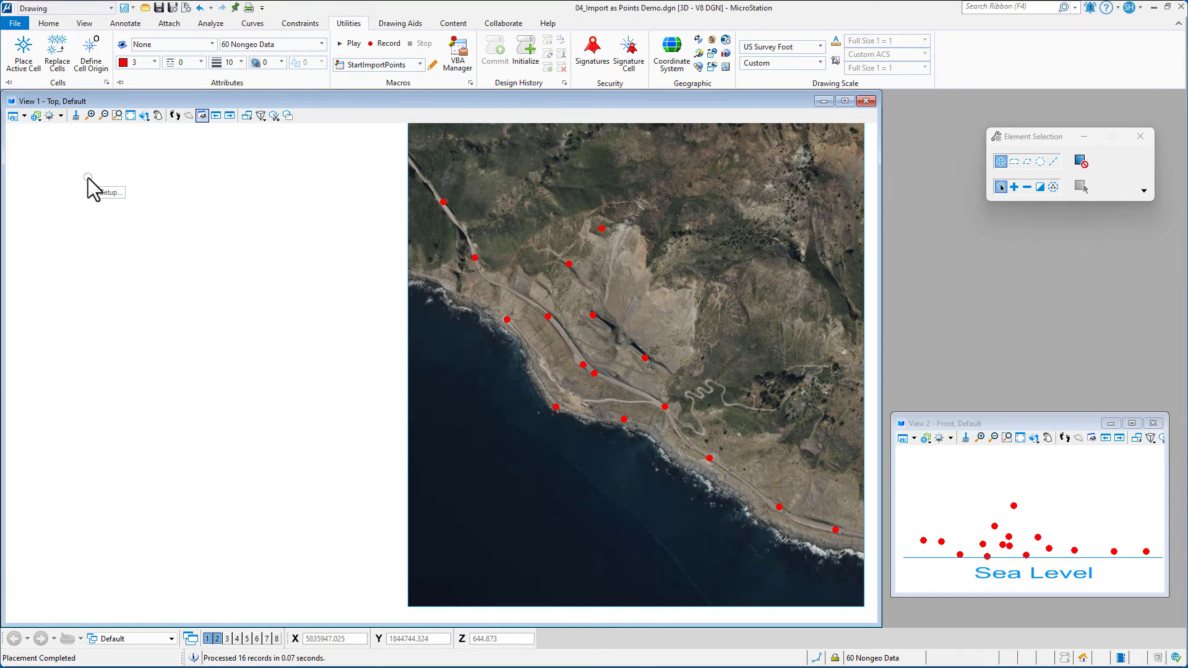
Step: Select the _Point_Elevation_ON style from View 1's Display Styles and edit its Elevation display rules
left_click(13, 116)
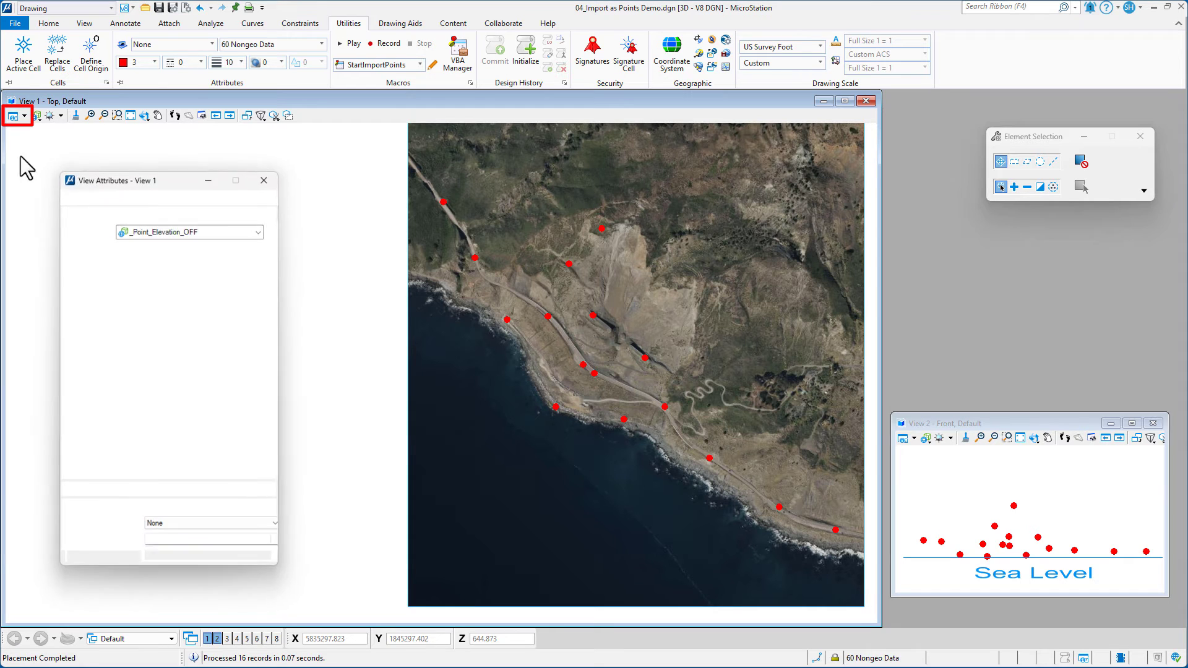
left_click(250, 231)
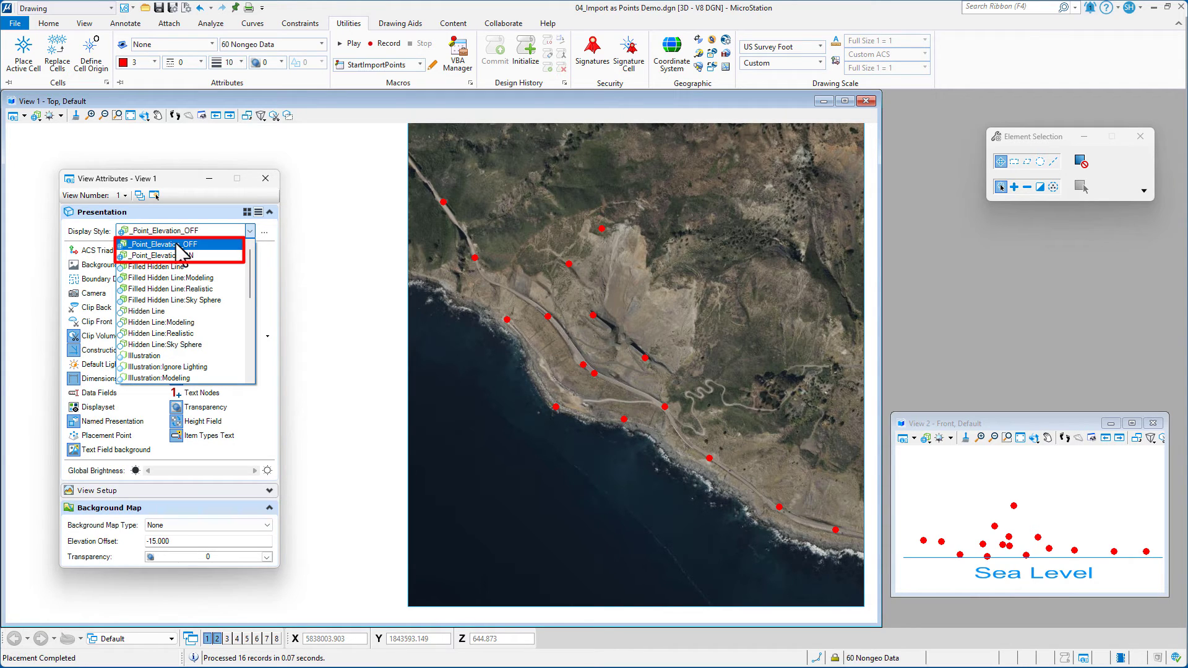
left_click(268, 259)
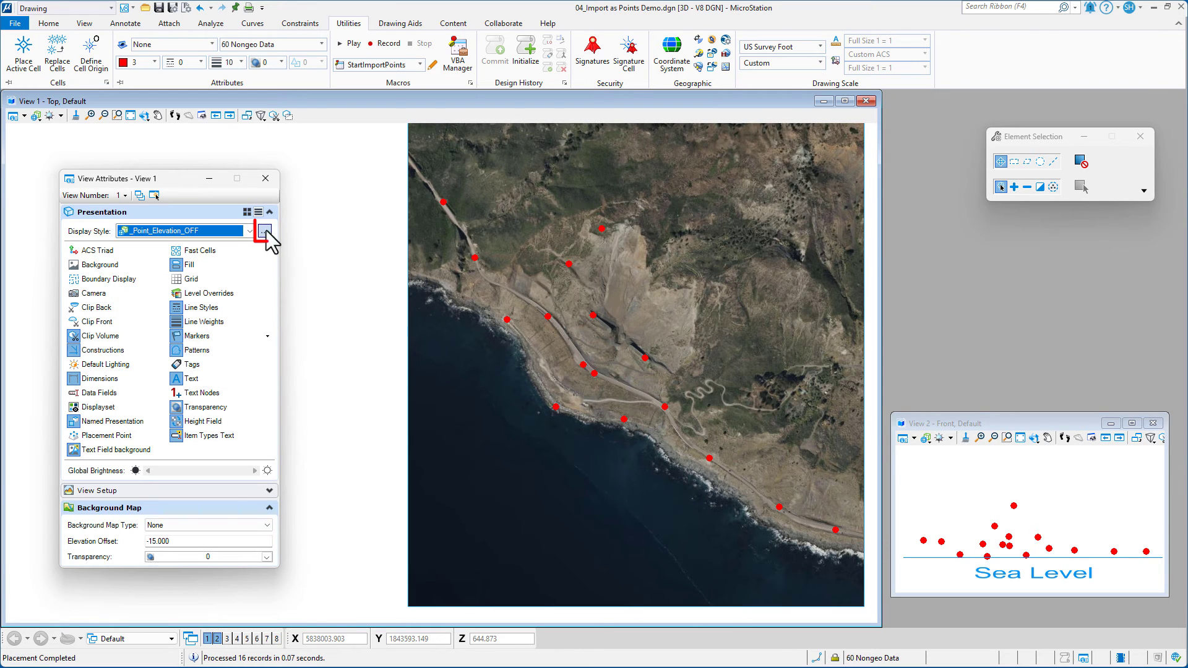
left_click(266, 232)
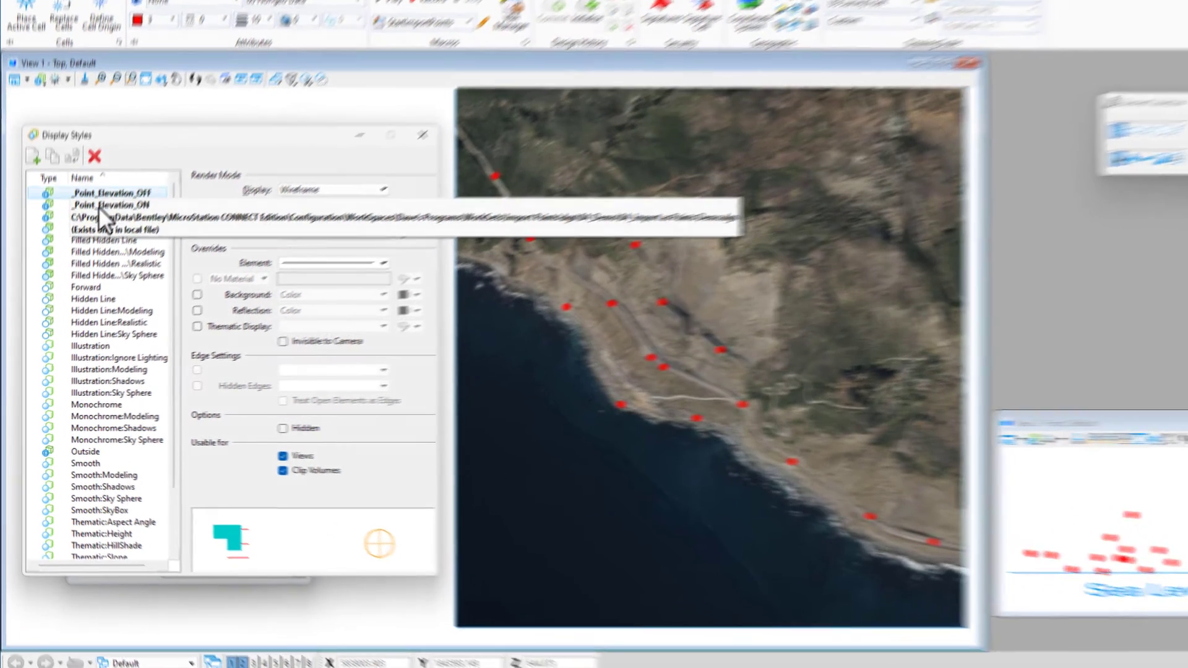
left_click(102, 205)
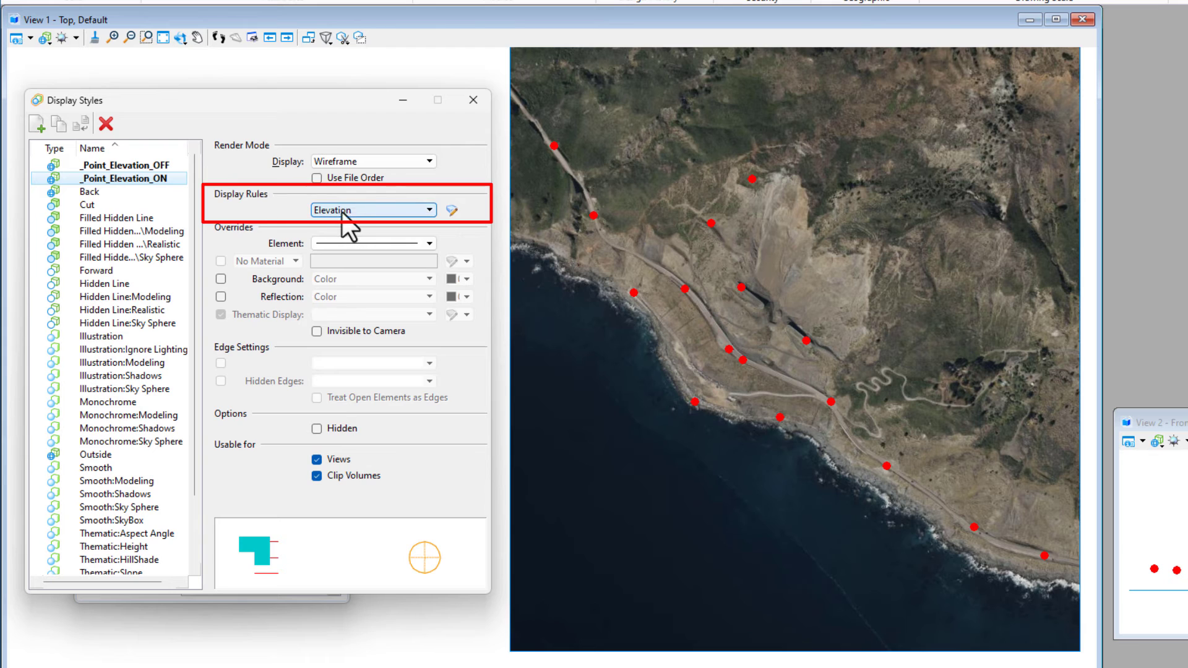
left_click(453, 212)
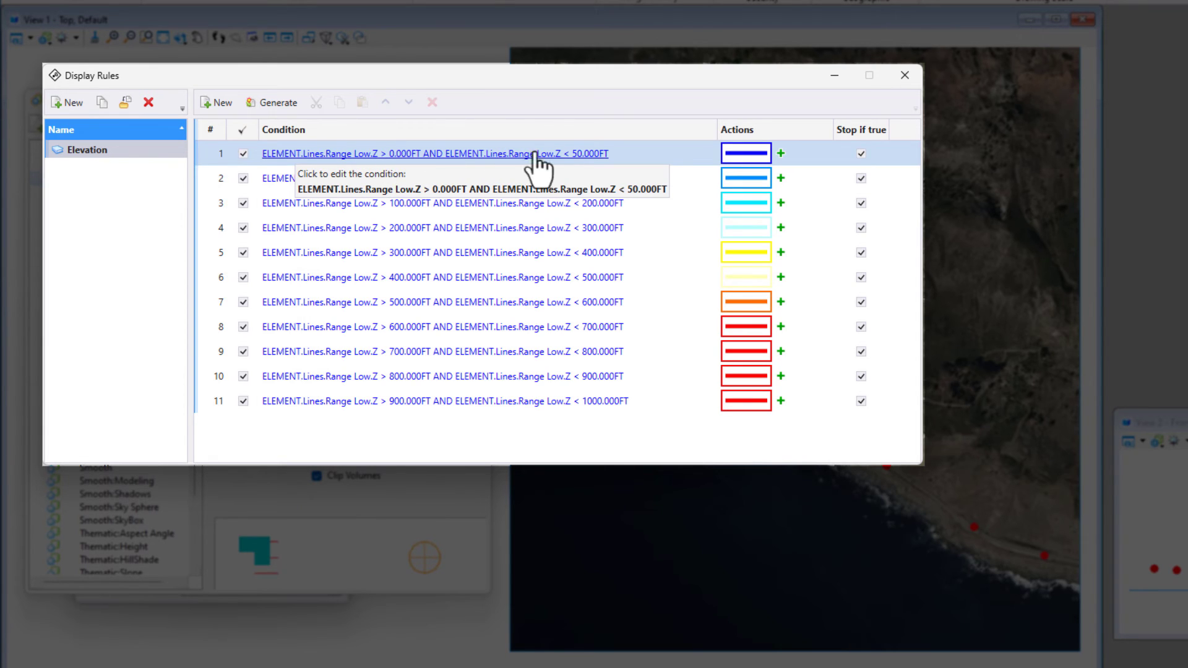
Step: Inspect the first Elevation rule's colour override, then close it
left_click(761, 158)
left_click(766, 96)
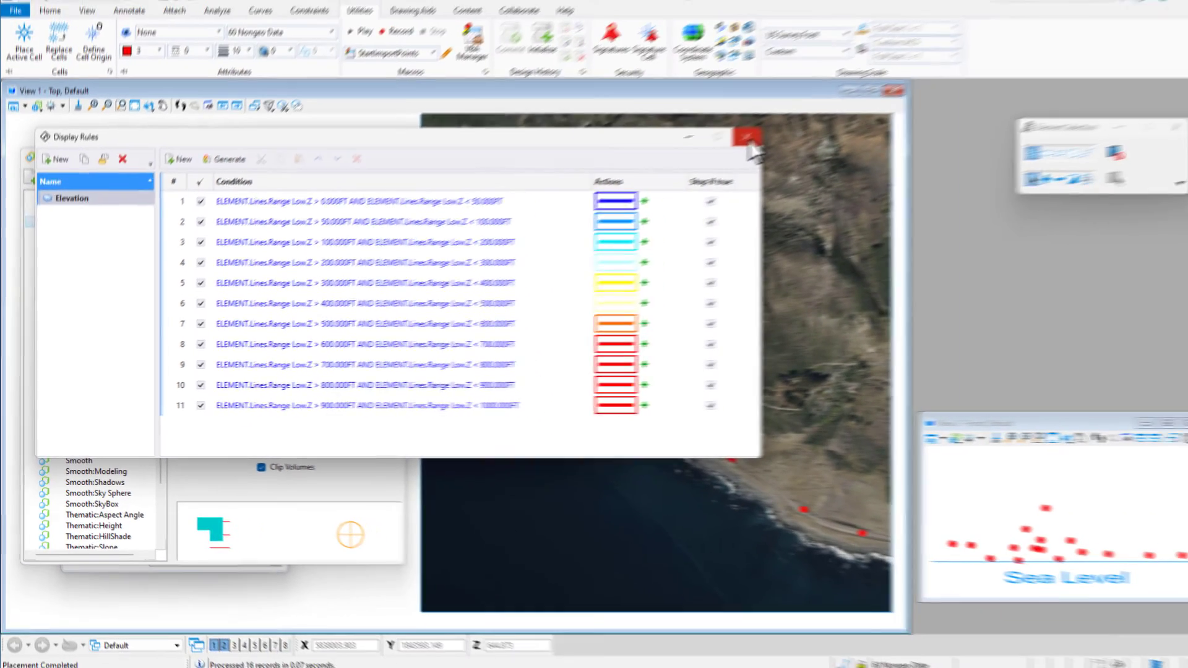
Step: Close the display rules and apply _Point_Elevation_ON to the top and front views
left_click(907, 81)
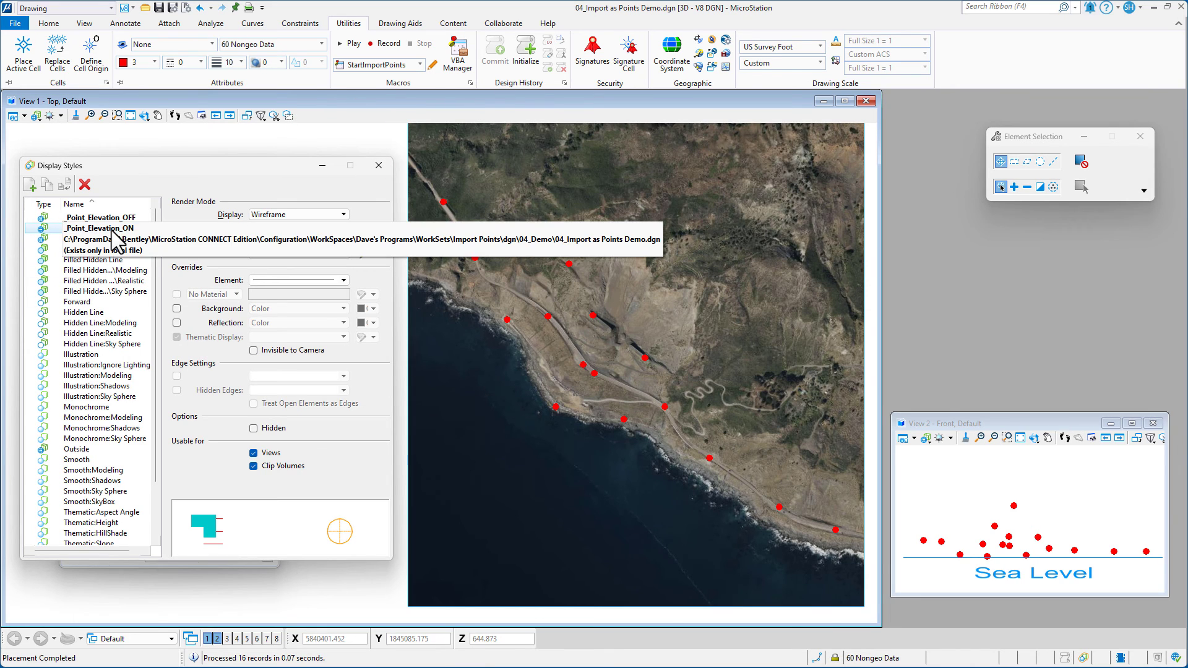
left_click_drag(116, 236, 628, 504)
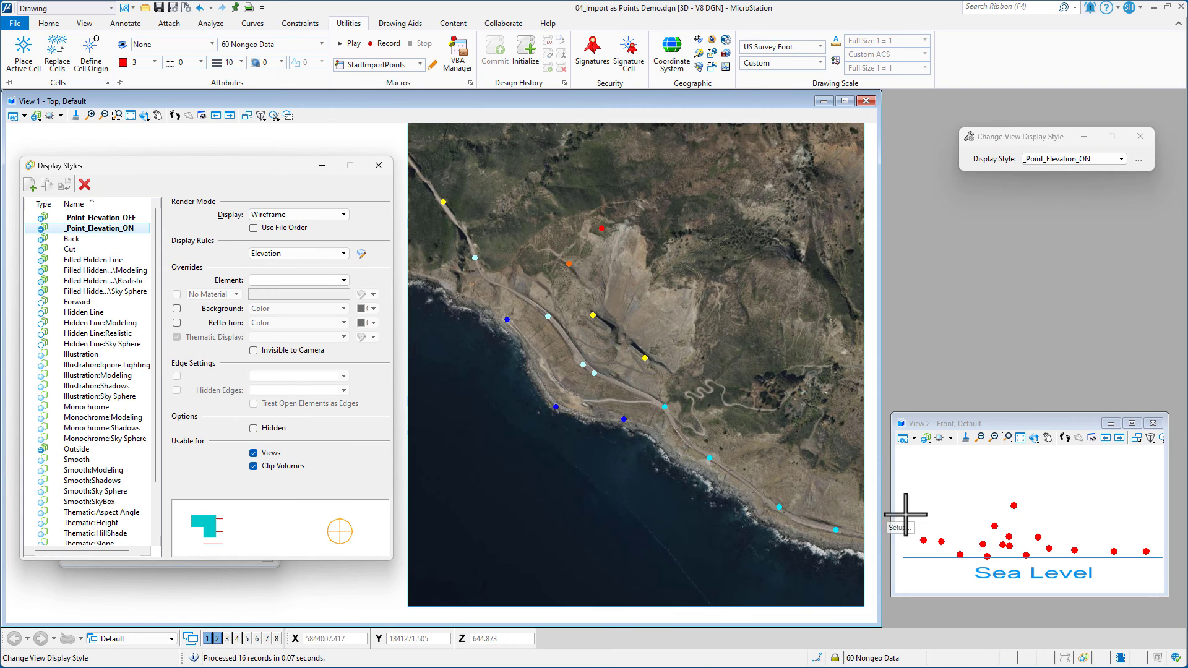
left_click(1010, 493)
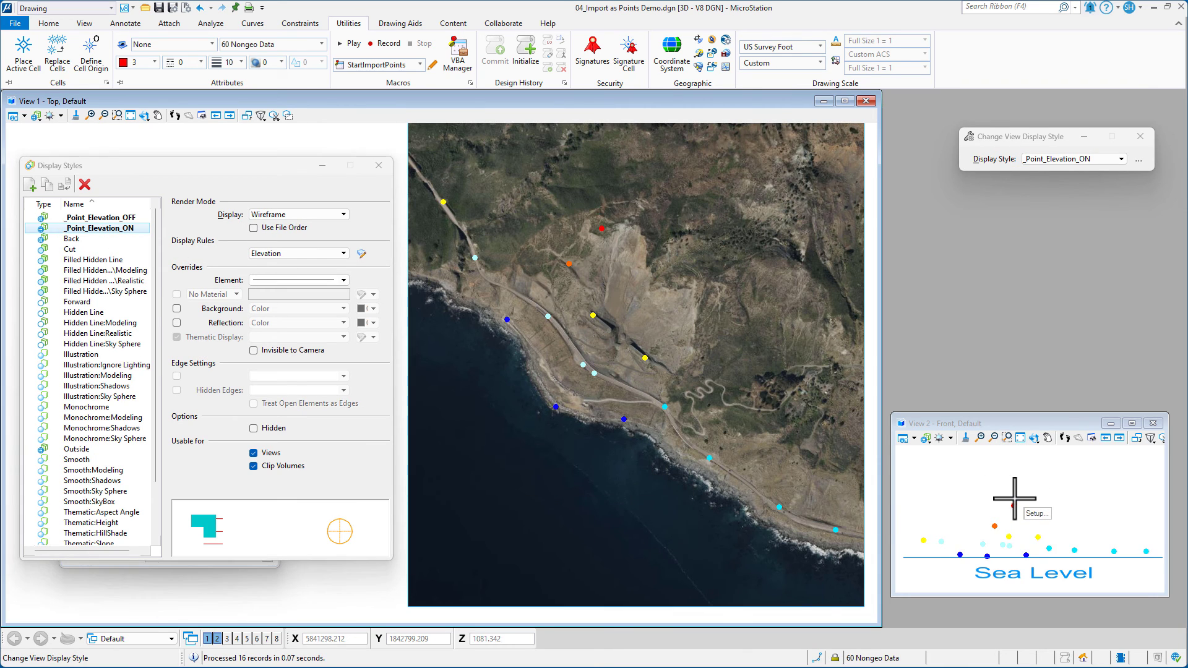